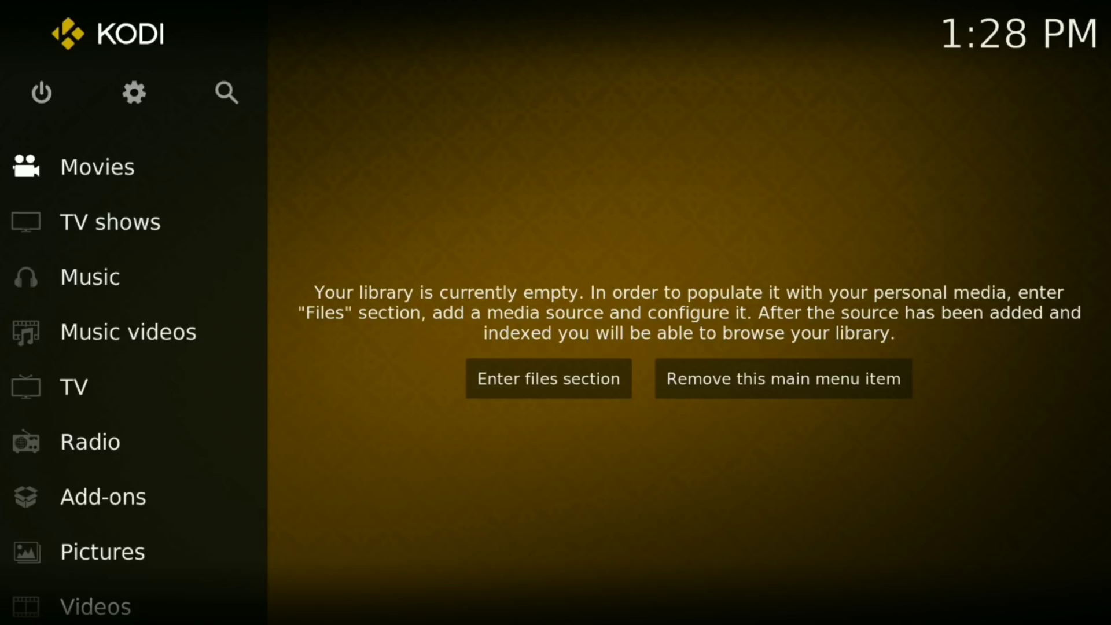
From Settings, go to File manager and start a new file source with Add source
{"action": "key", "text": "Up"}
{"action": "key", "text": "Return"}
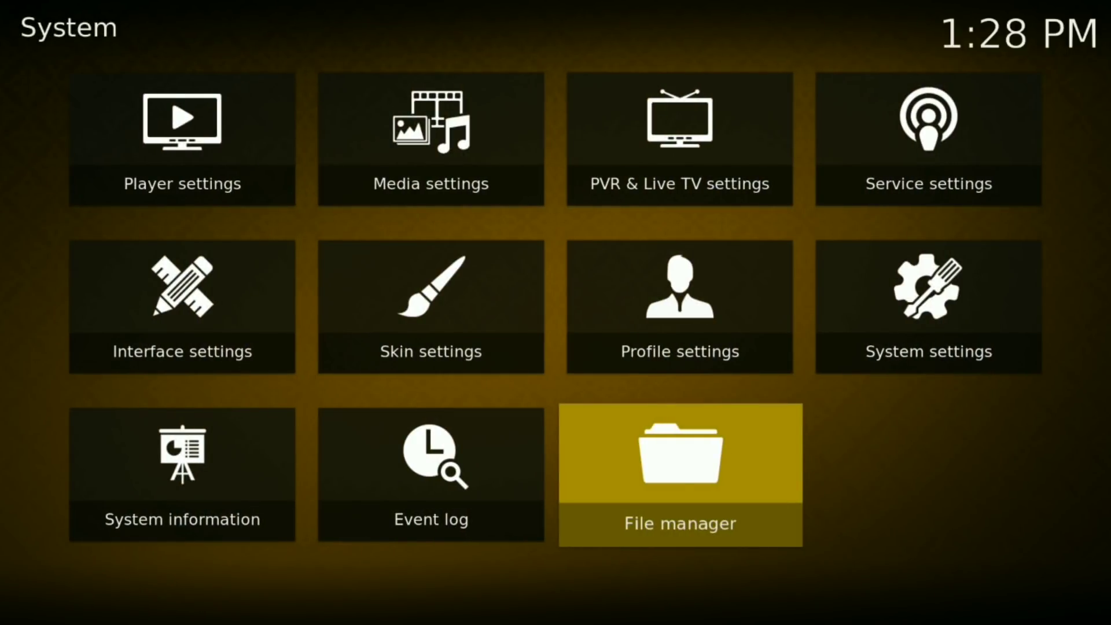
{"action": "key", "text": "Return"}
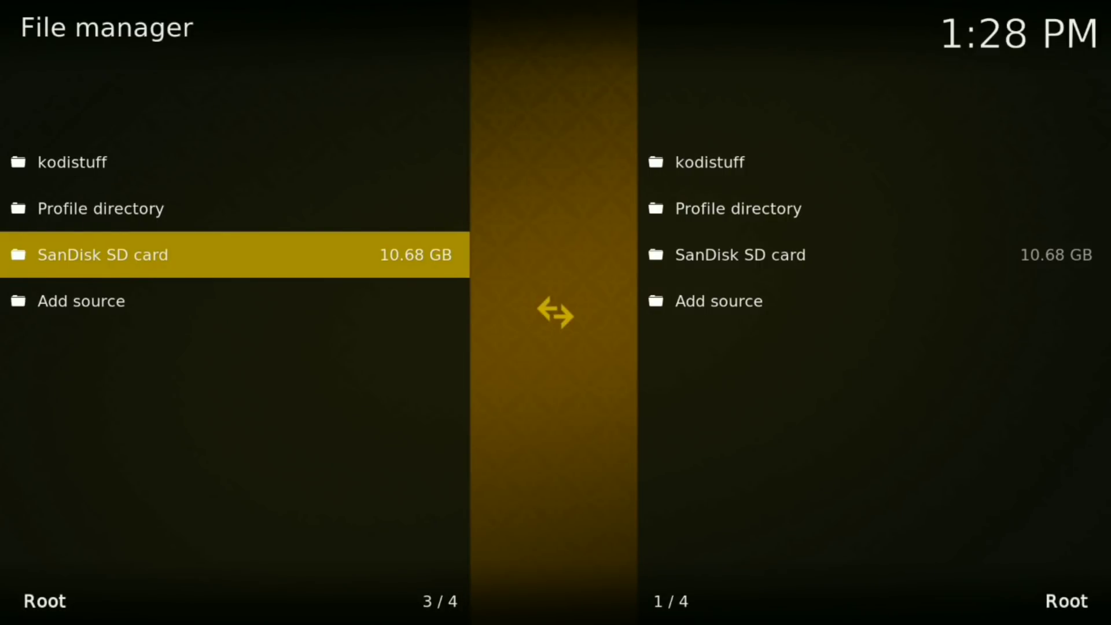
{"action": "key", "text": "Down"}
{"action": "key", "text": "Return"}
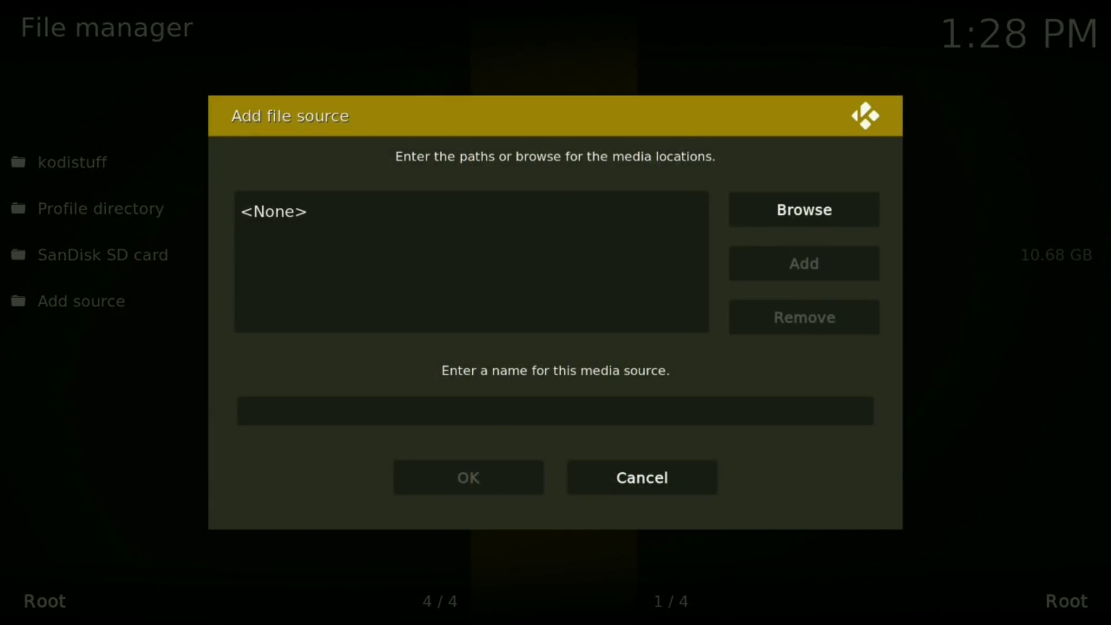
{"action": "key", "text": "Return"}
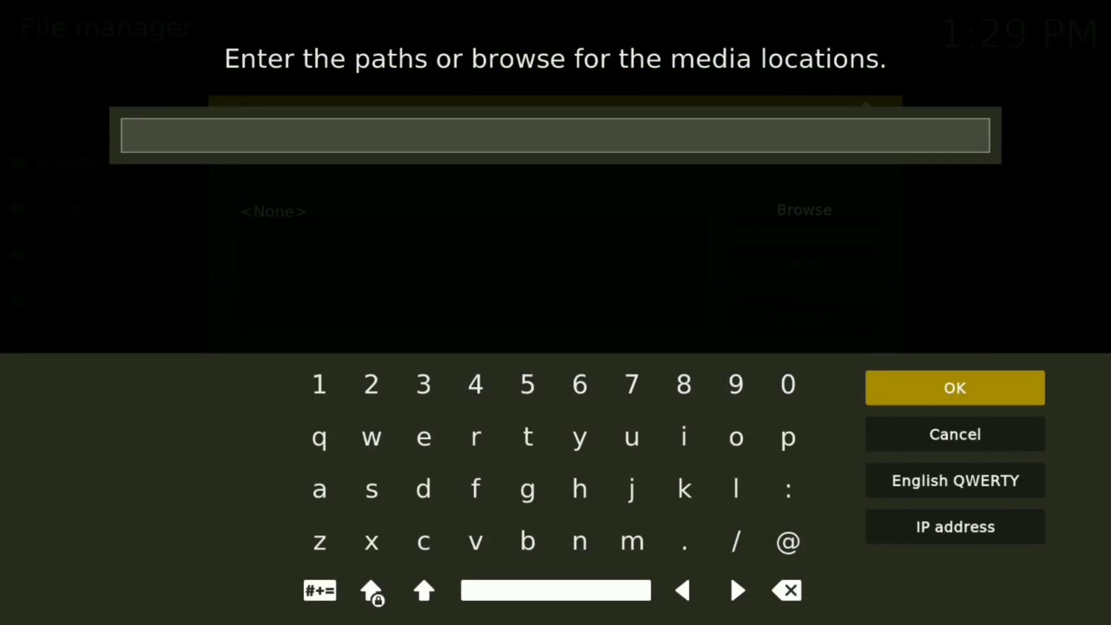
{"action": "type", "text": "http:"}
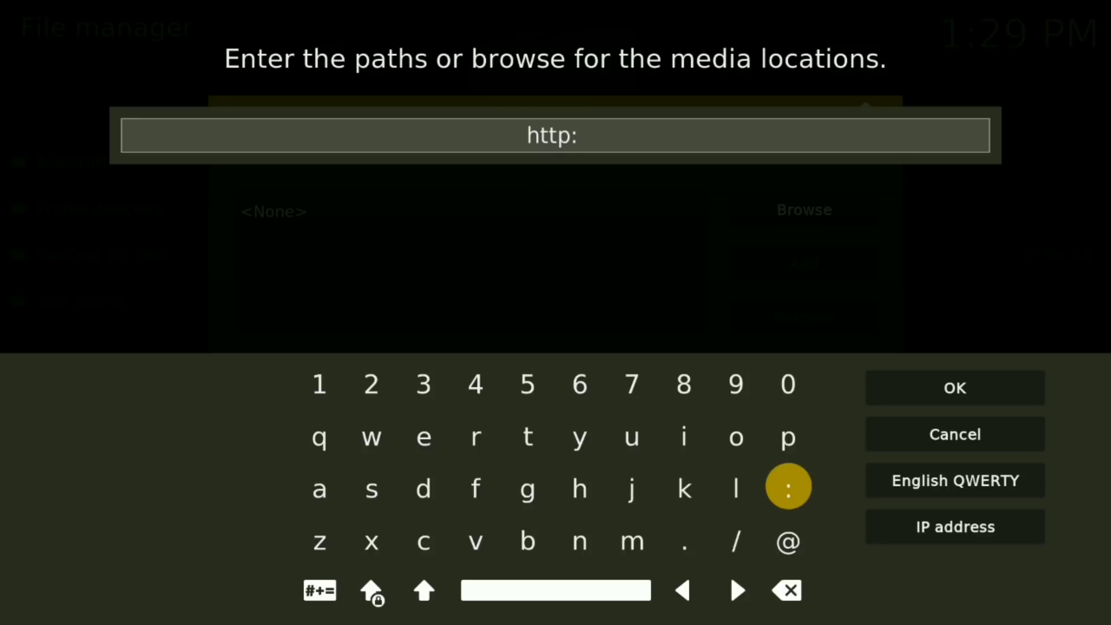
{"action": "type", "text": "//cy"}
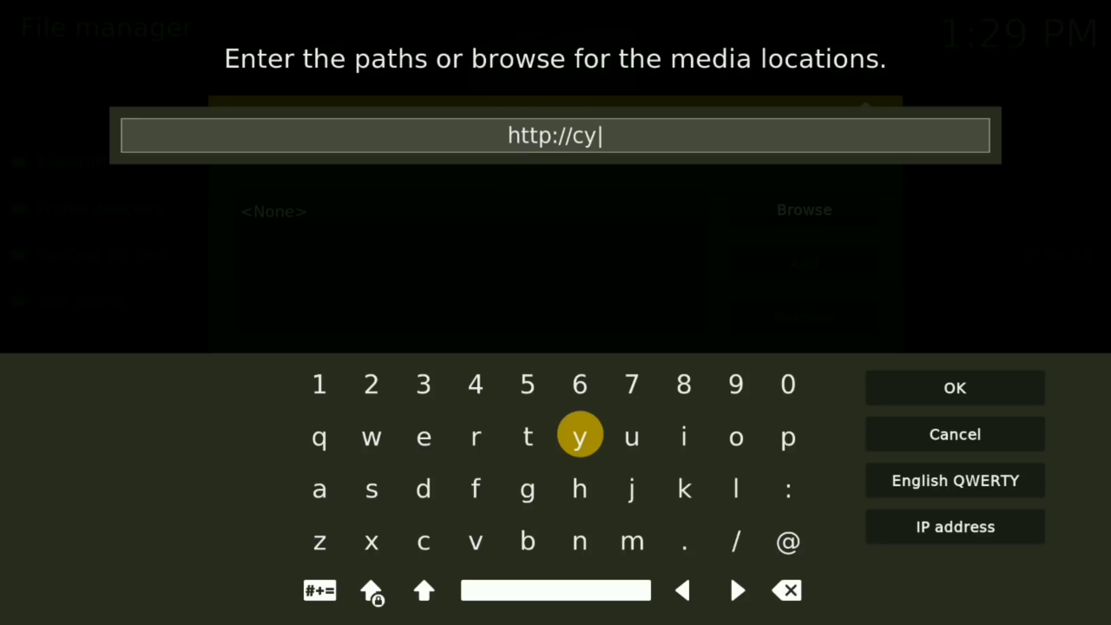
{"action": "type", "text": "pher"}
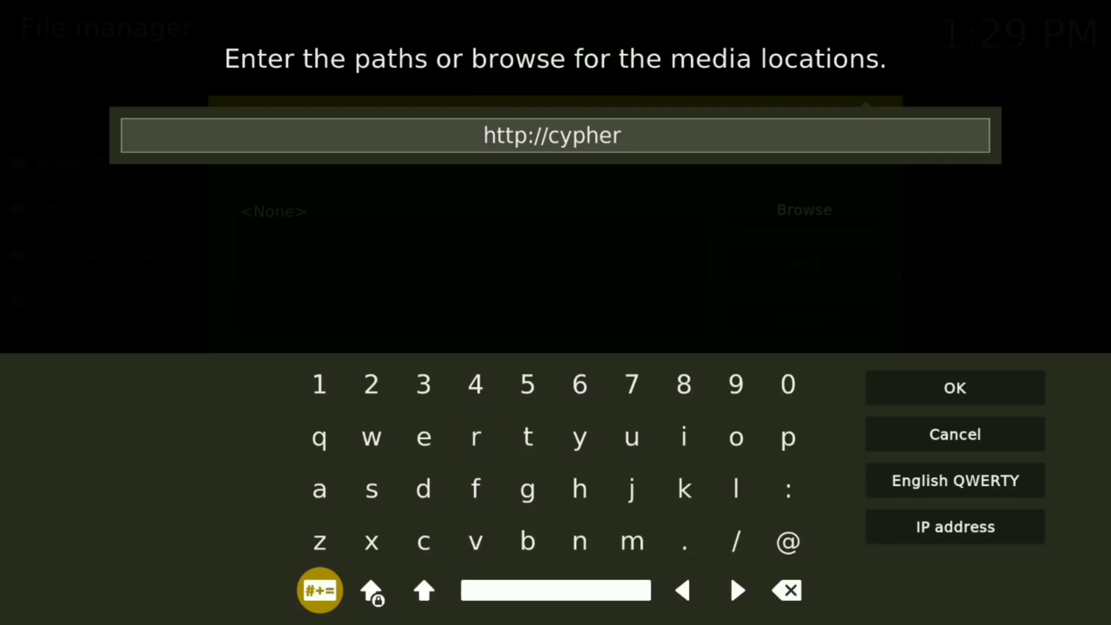
{"action": "key", "text": "Return"}
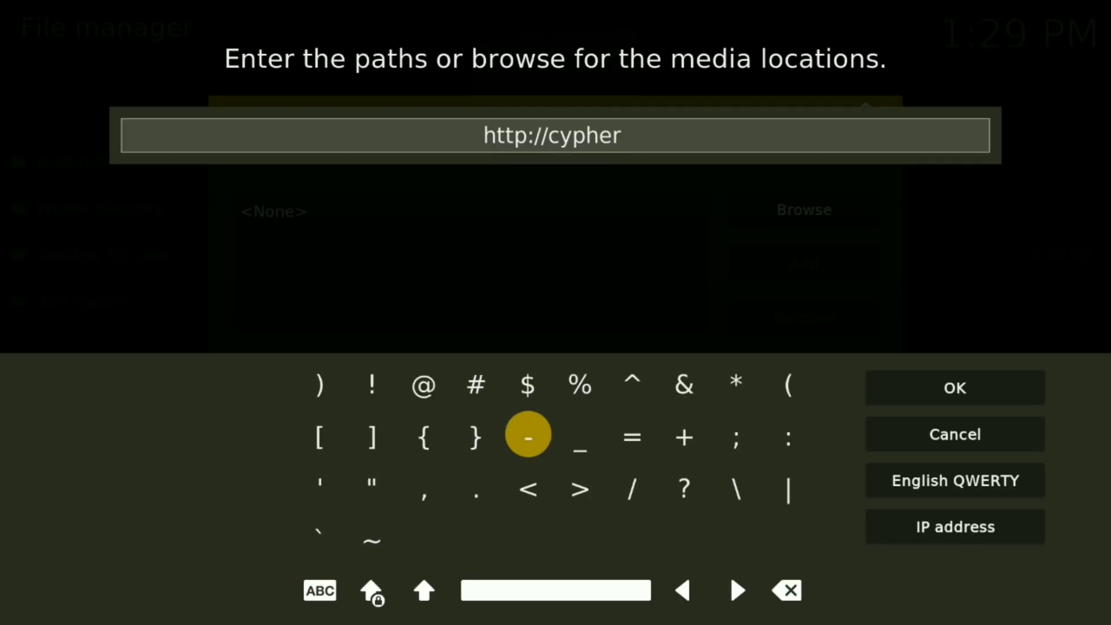
{"action": "type", "text": "-"}
{"action": "key", "text": "Return"}
{"action": "type", "text": "me"}
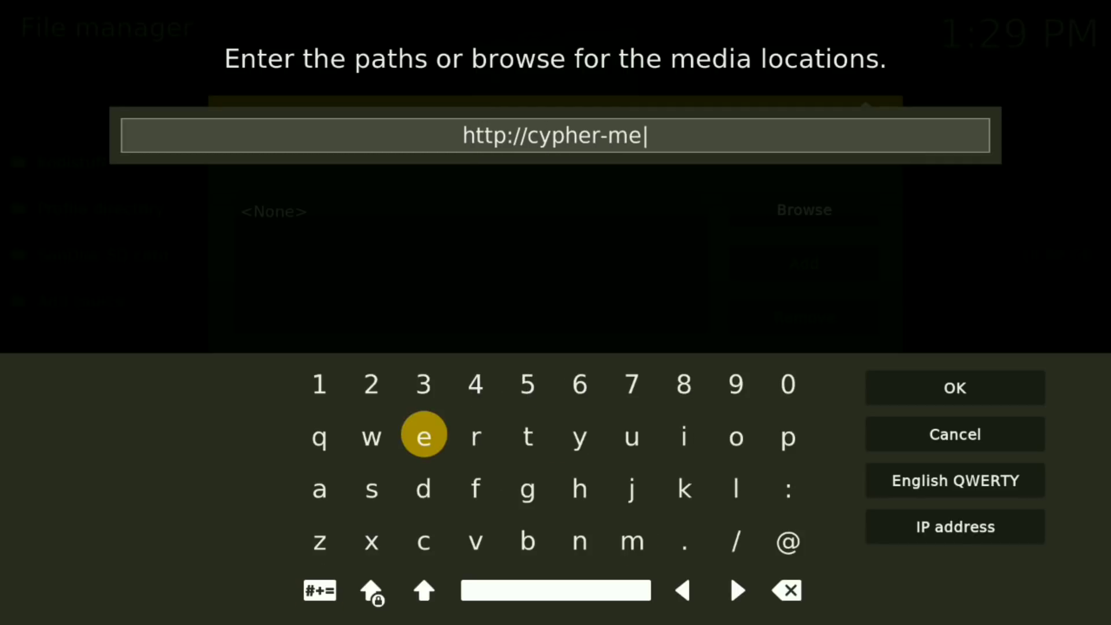
{"action": "type", "text": "dia"}
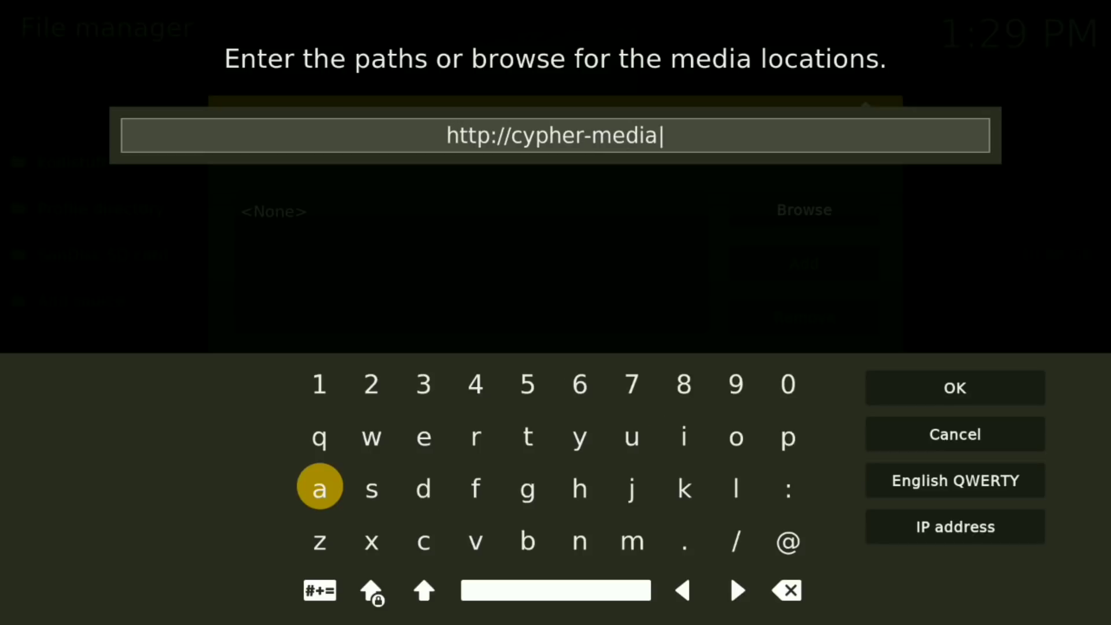
{"action": "type", "text": ".com/"}
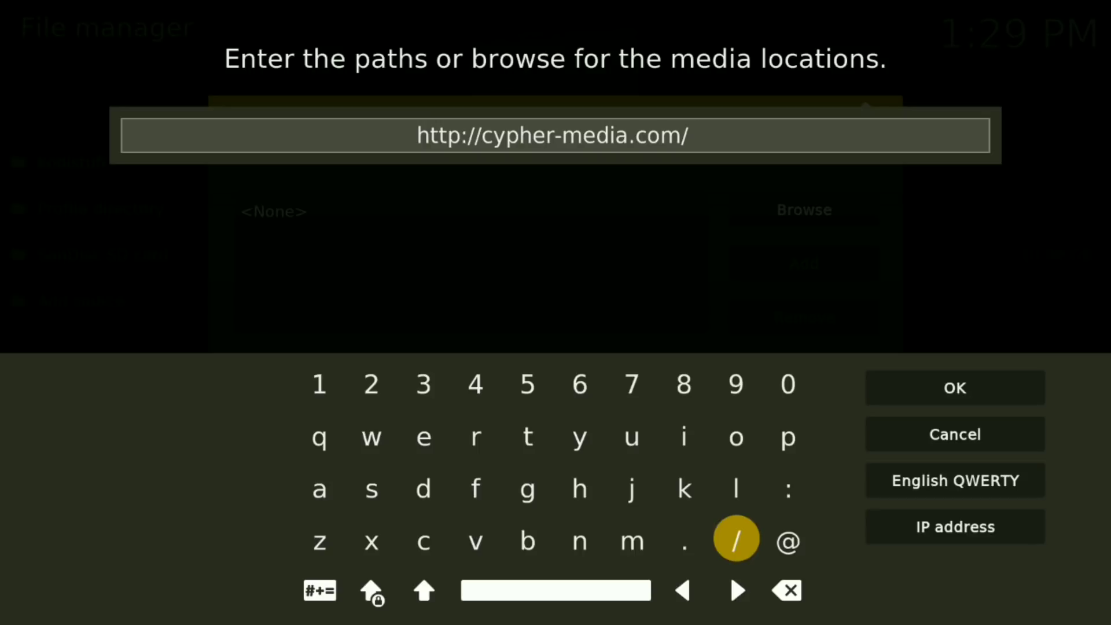
{"action": "type", "text": "repo"}
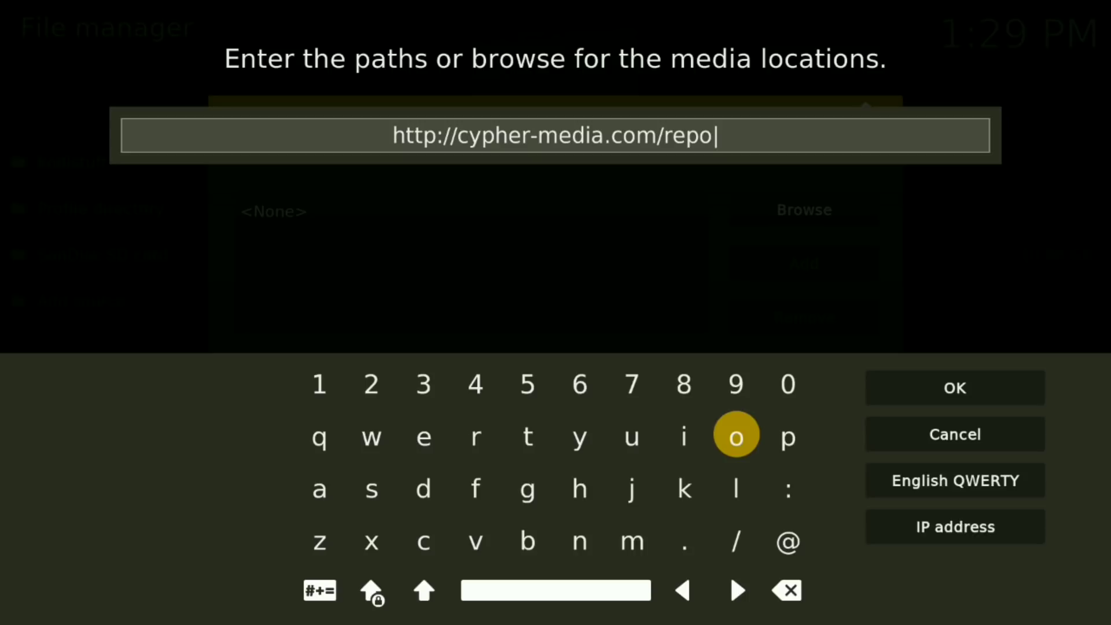
{"action": "key", "text": "Return"}
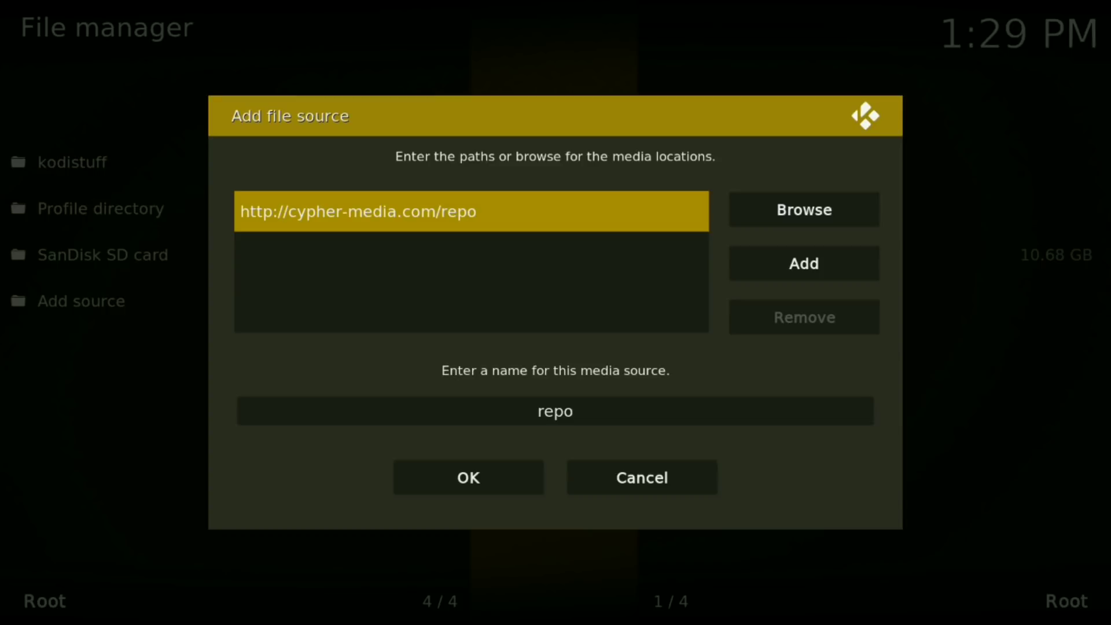
Save the file source under the name repo, then go to the Add-ons section
{"action": "key", "text": "Down"}
{"action": "key", "text": "Down"}
{"action": "key", "text": "Return"}
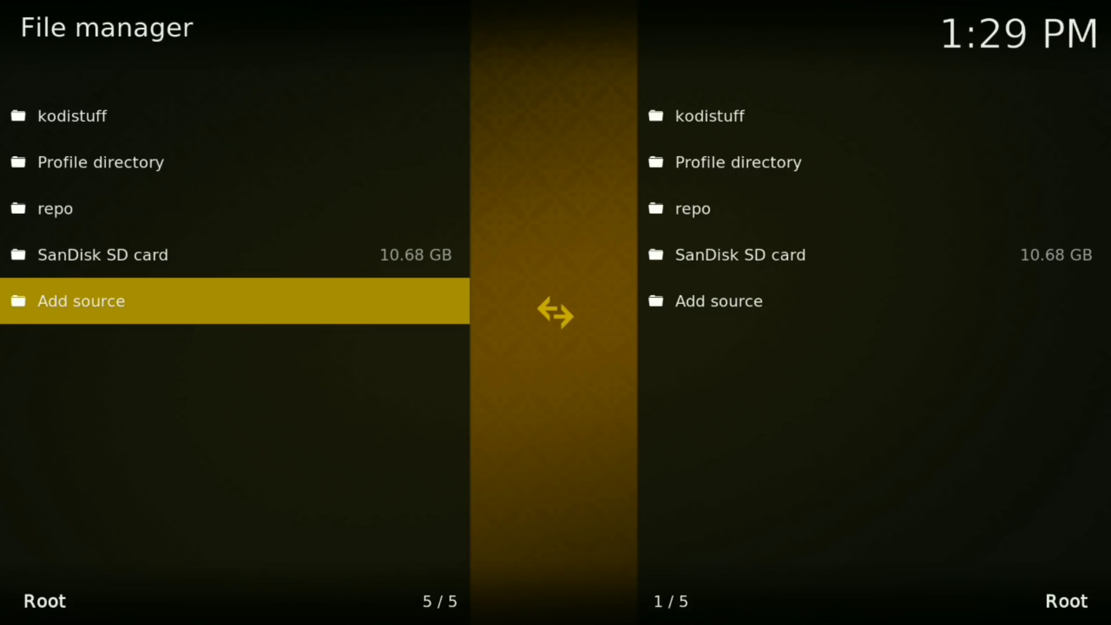
{"action": "key", "text": "Escape"}
{"action": "key", "text": "Escape"}
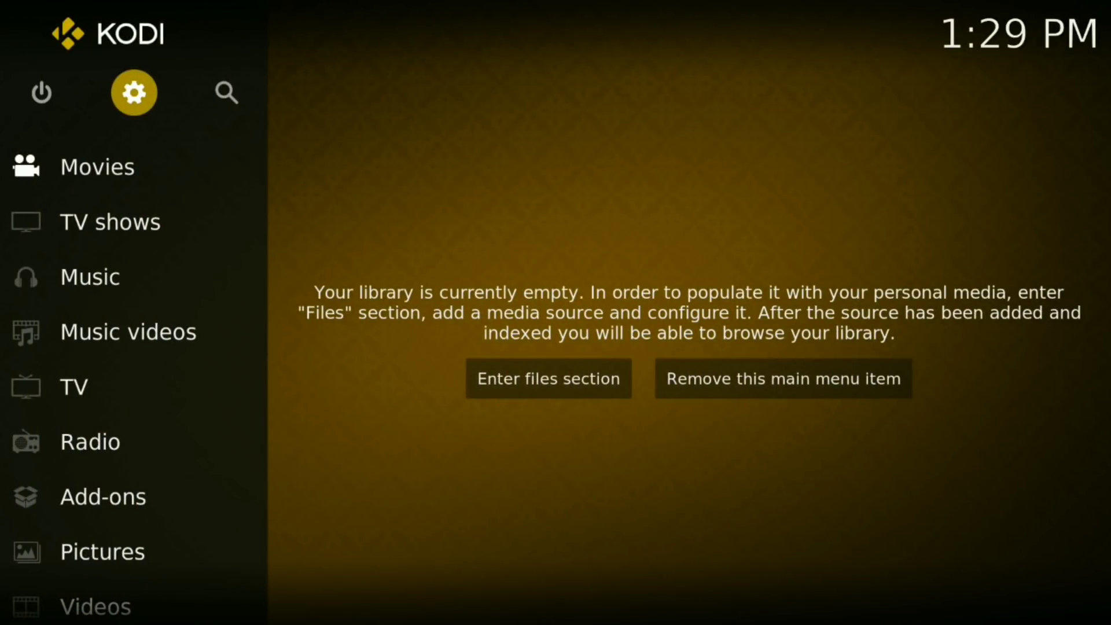
{"action": "left_click", "coordinate": [104, 497]}
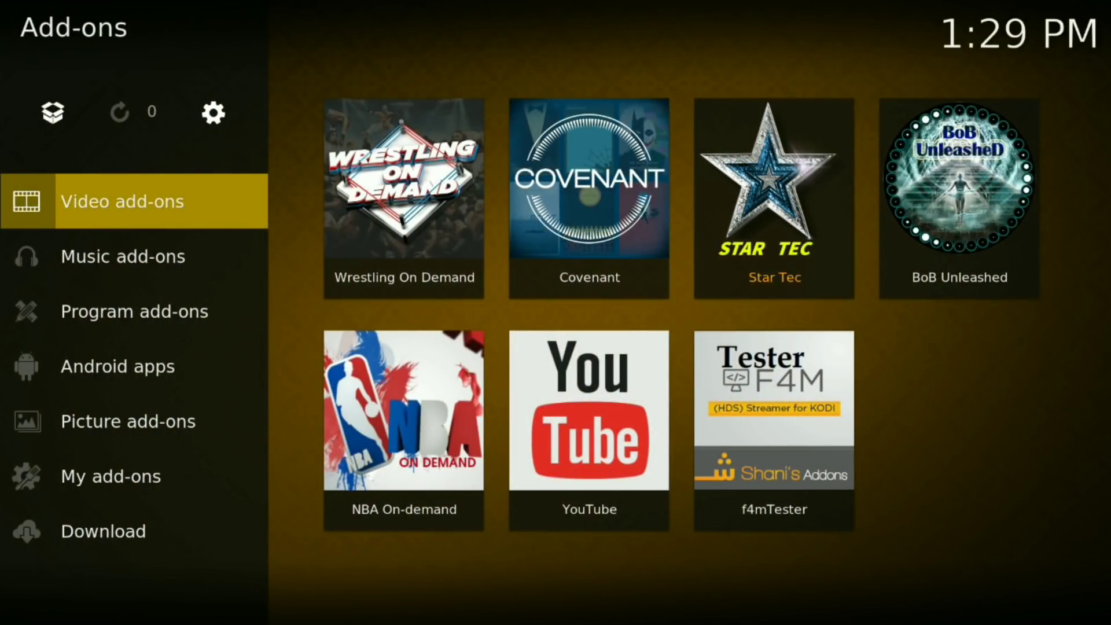
Install repository.Cypherslocker-1.0.2.zip from the repo source via Install from zip file
{"action": "key", "text": "Up"}
{"action": "key", "text": "Return"}
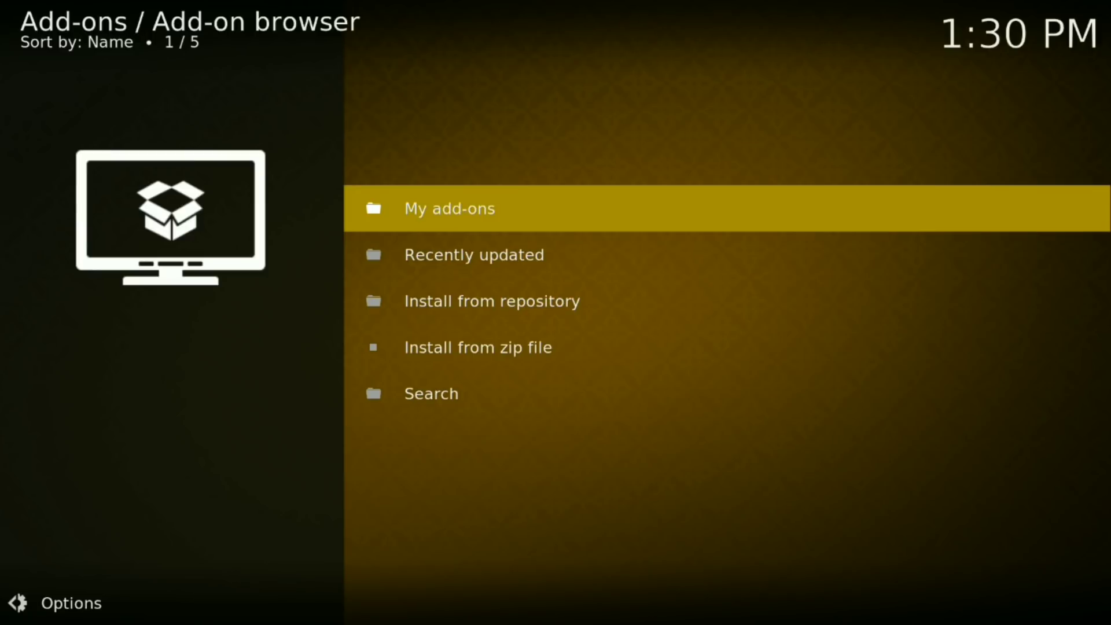
{"action": "key", "text": "Down"}
{"action": "key", "text": "Down"}
{"action": "key", "text": "Down"}
{"action": "key", "text": "Return"}
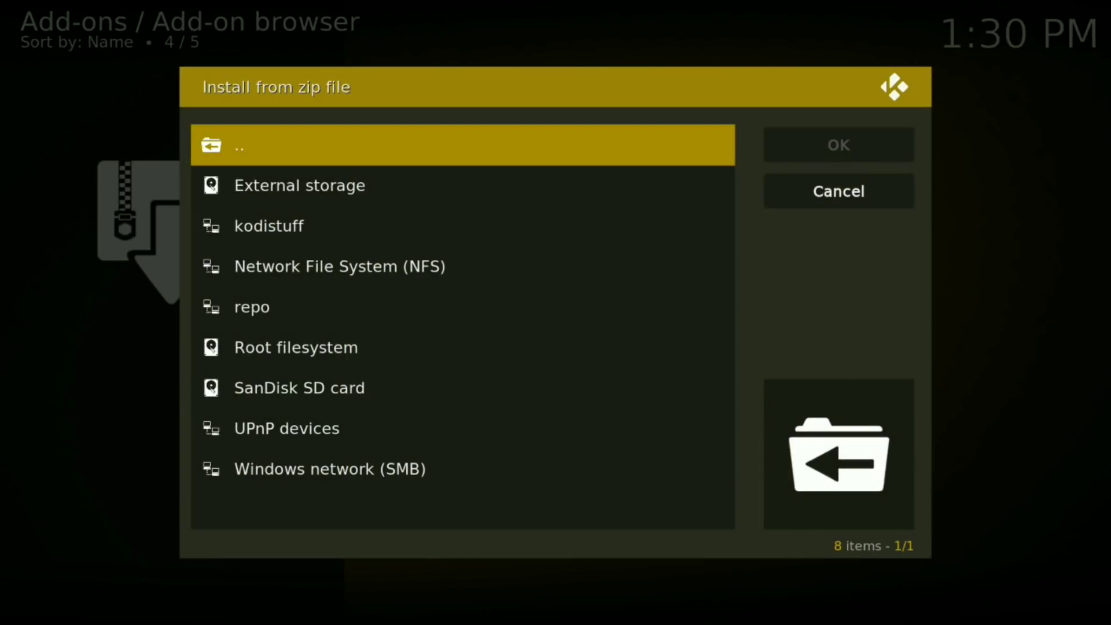
{"action": "key", "text": "Down"}
{"action": "key", "text": "Down"}
{"action": "key", "text": "Down"}
{"action": "key", "text": "Down"}
{"action": "key", "text": "Return"}
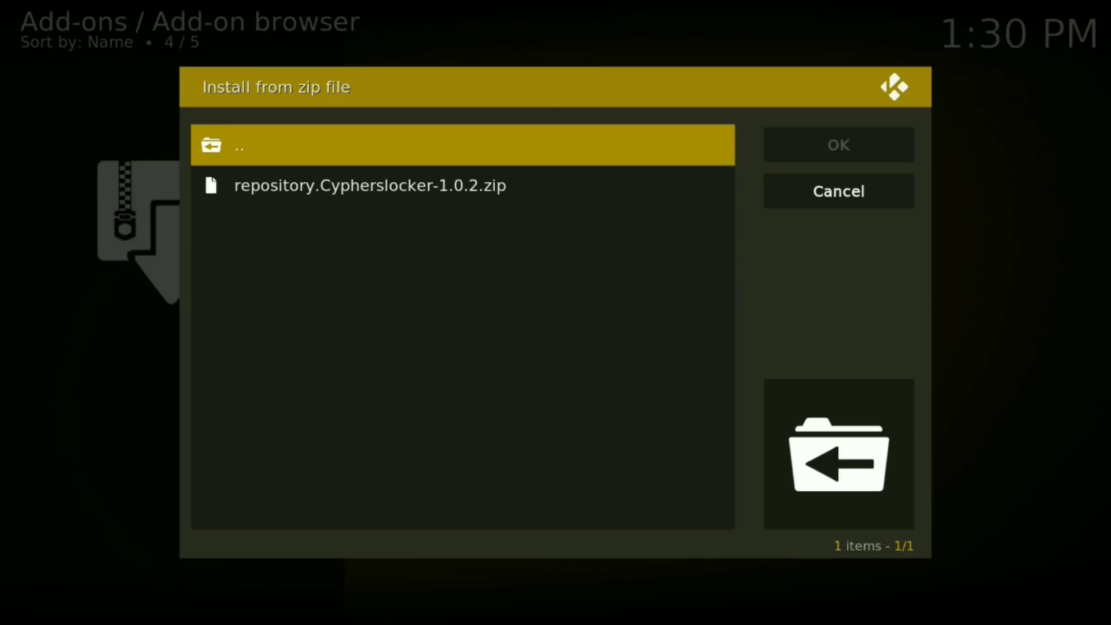
{"action": "key", "text": "Down"}
{"action": "key", "text": "Return"}
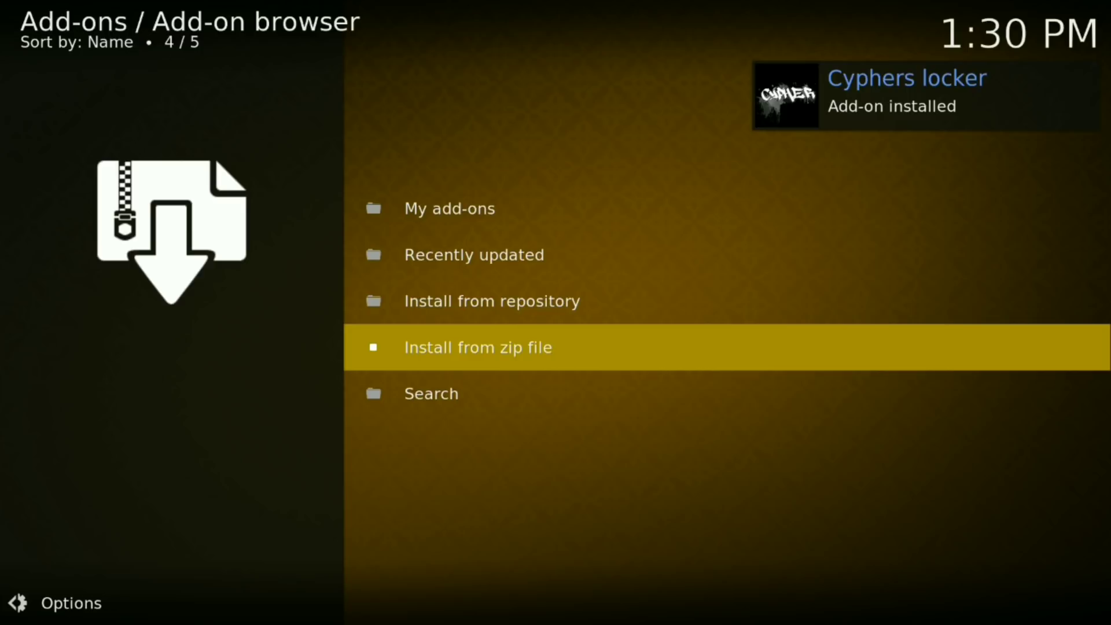
Install the Rebirth 1.0.1 video add-on from the Cyphers locker repository's Video add-ons
{"action": "key", "text": "Up"}
{"action": "key", "text": "Return"}
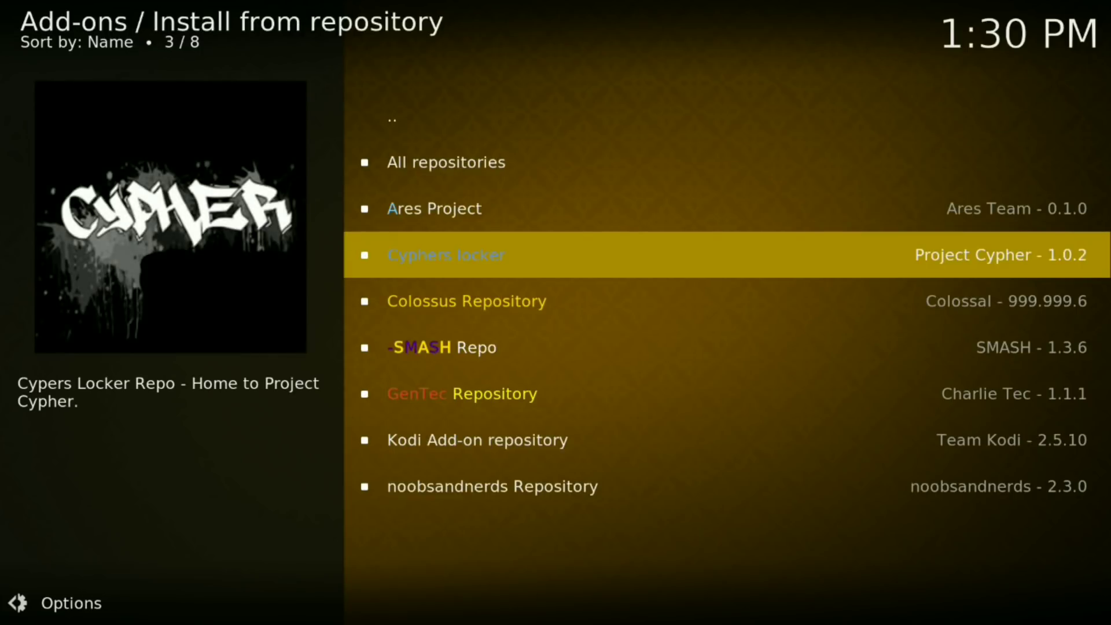
{"action": "key", "text": "Return"}
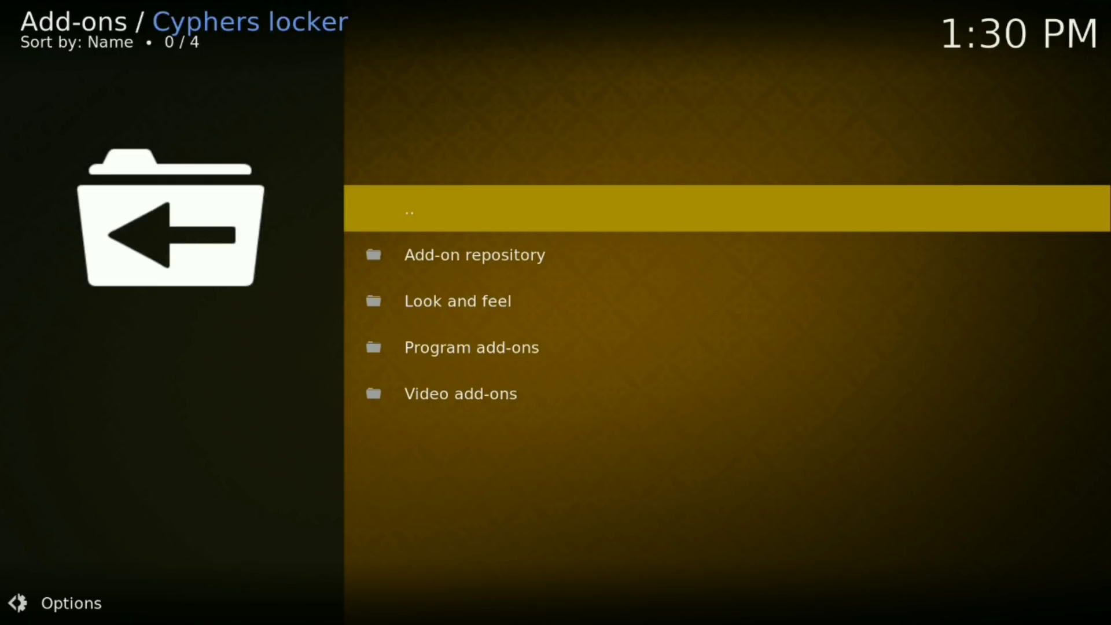
{"action": "key", "text": "Up"}
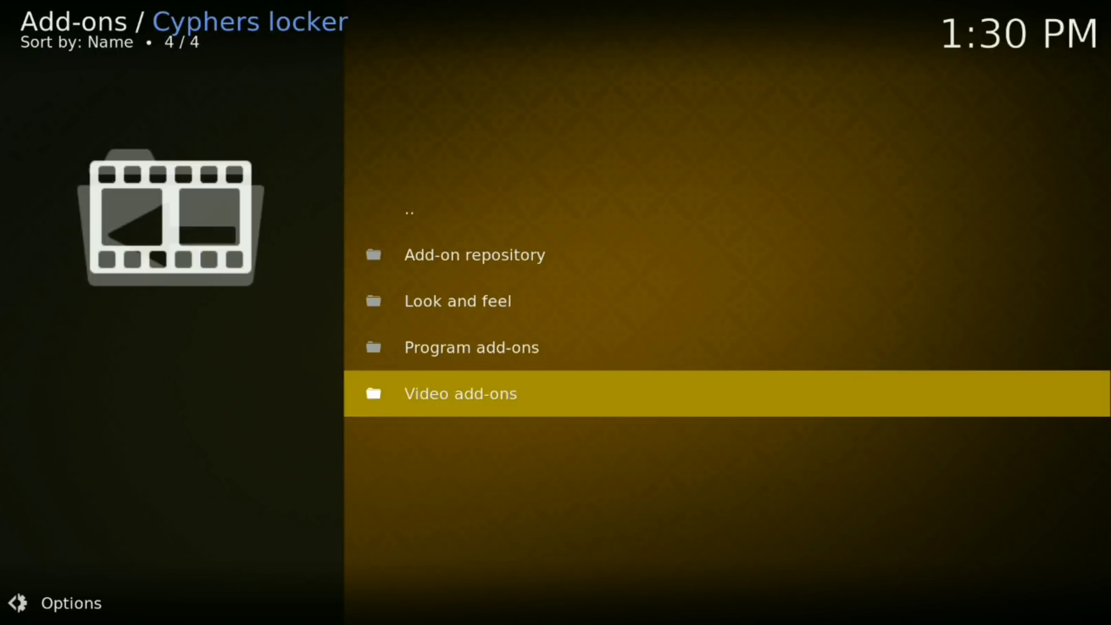
{"action": "key", "text": "Return"}
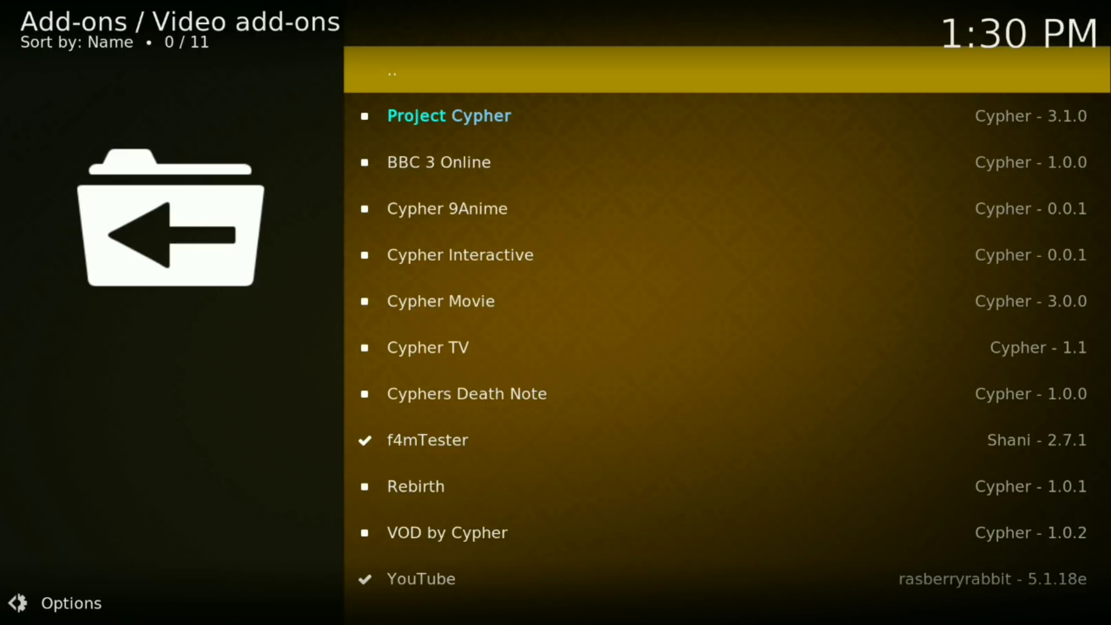
{"action": "key", "text": "Up"}
{"action": "key", "text": "Up"}
{"action": "key", "text": "Up"}
{"action": "key", "text": "Return"}
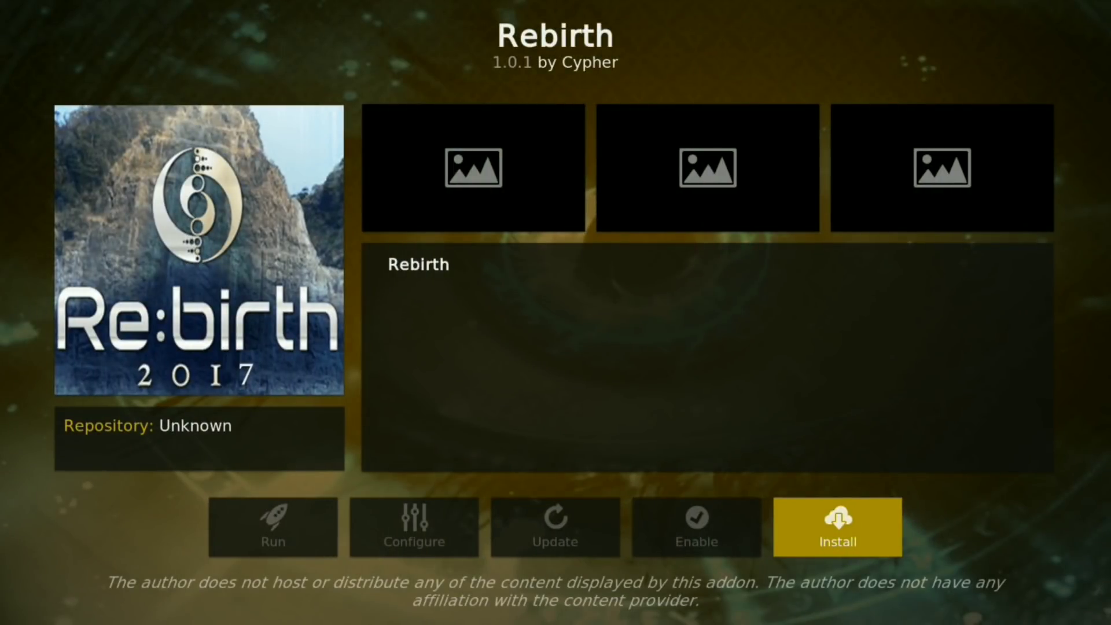
{"action": "key", "text": "Return"}
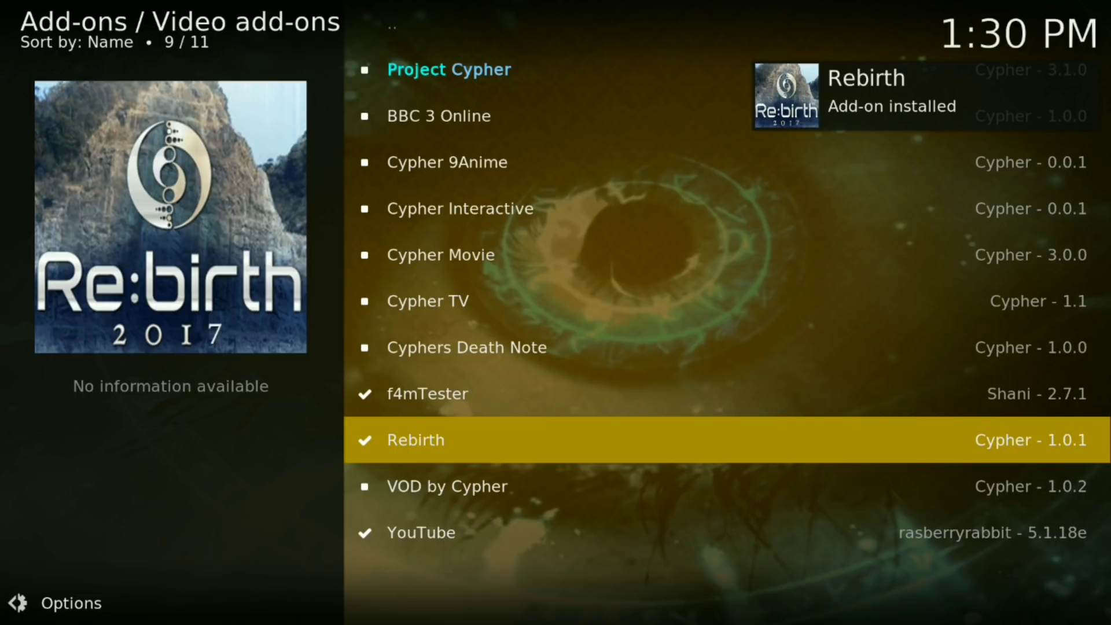
{"action": "key", "text": "BackSpace"}
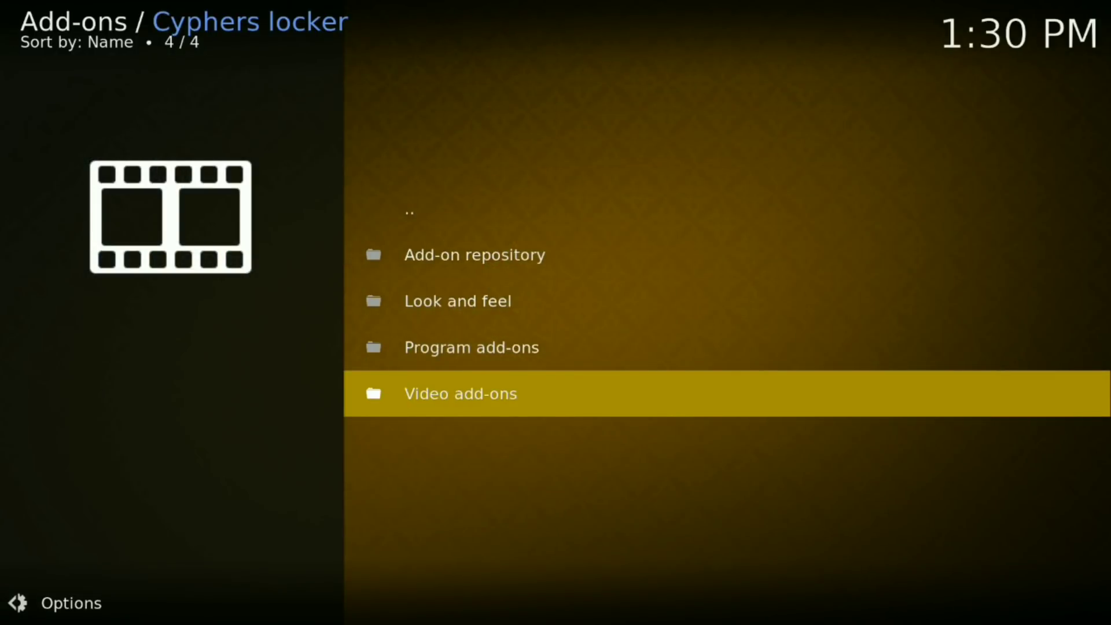
Back out of the repository browser and launch Rebirth from Video add-ons
{"action": "key", "text": "BackSpace"}
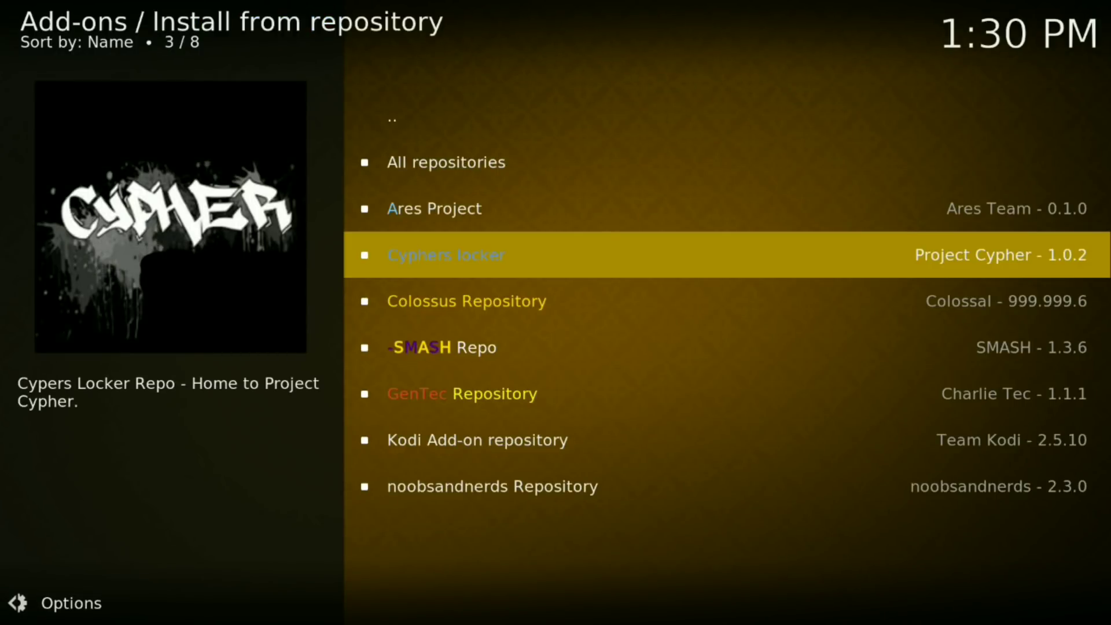
{"action": "key", "text": "BackSpace"}
{"action": "key", "text": "BackSpace"}
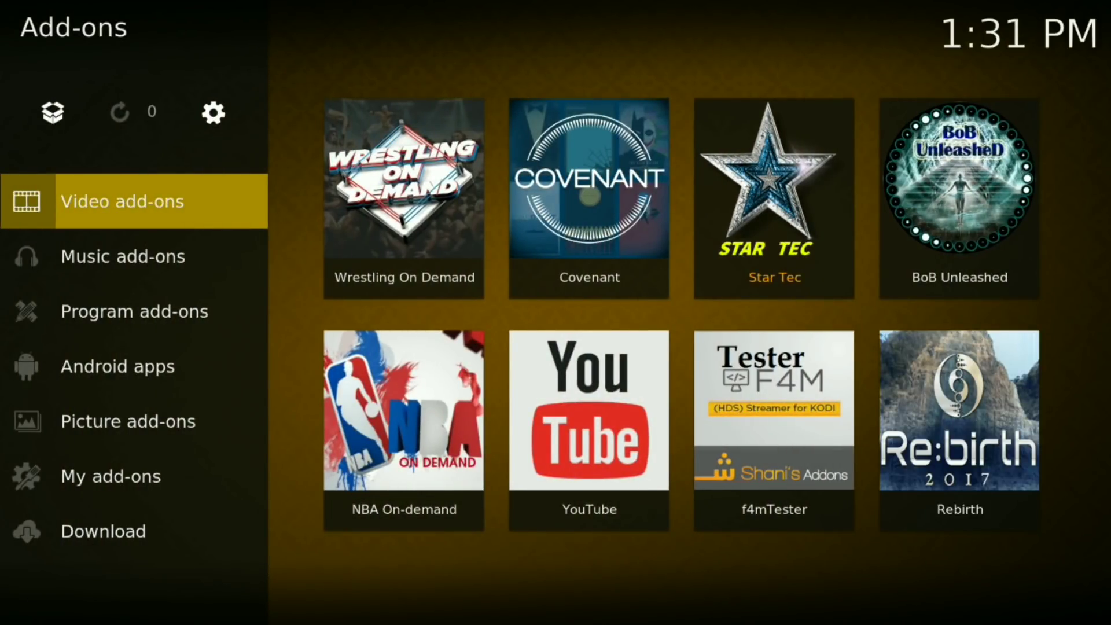
{"action": "key", "text": "BackSpace"}
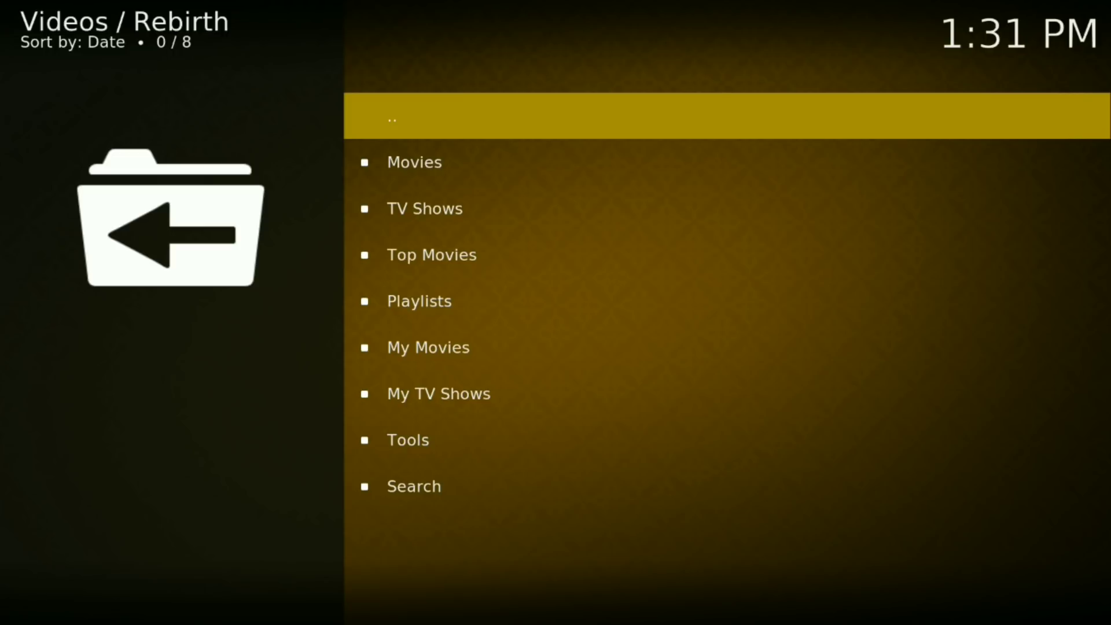
In Rebirth's Movies menu, open the At the Cinema Now category
{"action": "key", "text": "Down"}
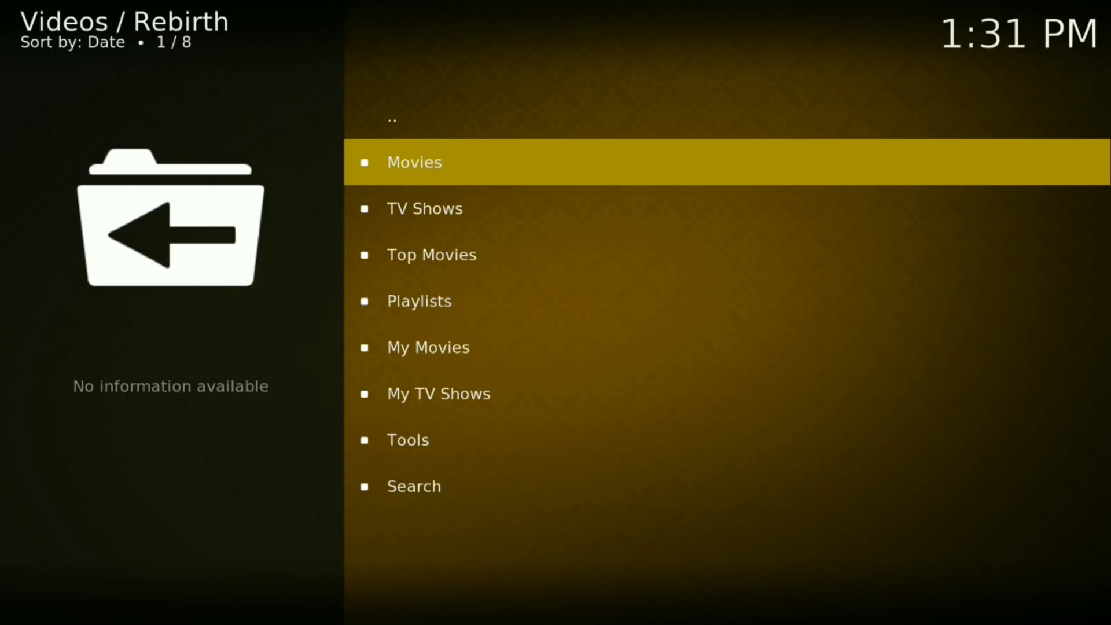
{"action": "key", "text": "Return"}
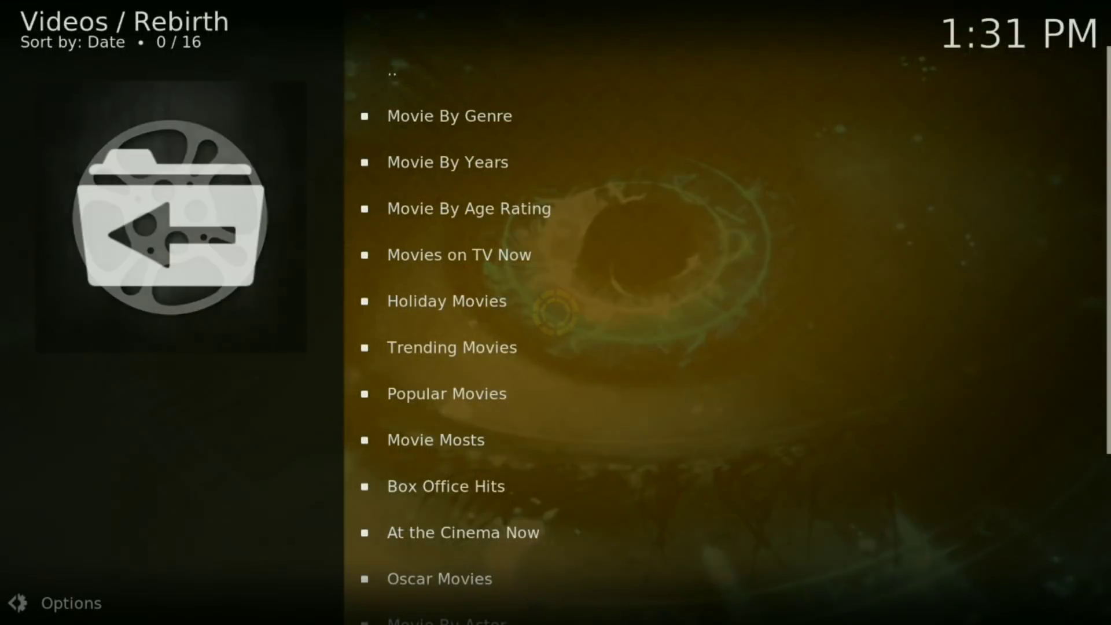
{"action": "key", "text": "Down"}
{"action": "key", "text": "Down"}
{"action": "key", "text": "Down"}
{"action": "key", "text": "Down"}
{"action": "key", "text": "Down"}
{"action": "key", "text": "Down"}
{"action": "key", "text": "Down"}
{"action": "key", "text": "Down"}
{"action": "key", "text": "Down"}
{"action": "key", "text": "Down"}
{"action": "key", "text": "Down"}
{"action": "key", "text": "Down"}
{"action": "key", "text": "Down"}
{"action": "key", "text": "Down"}
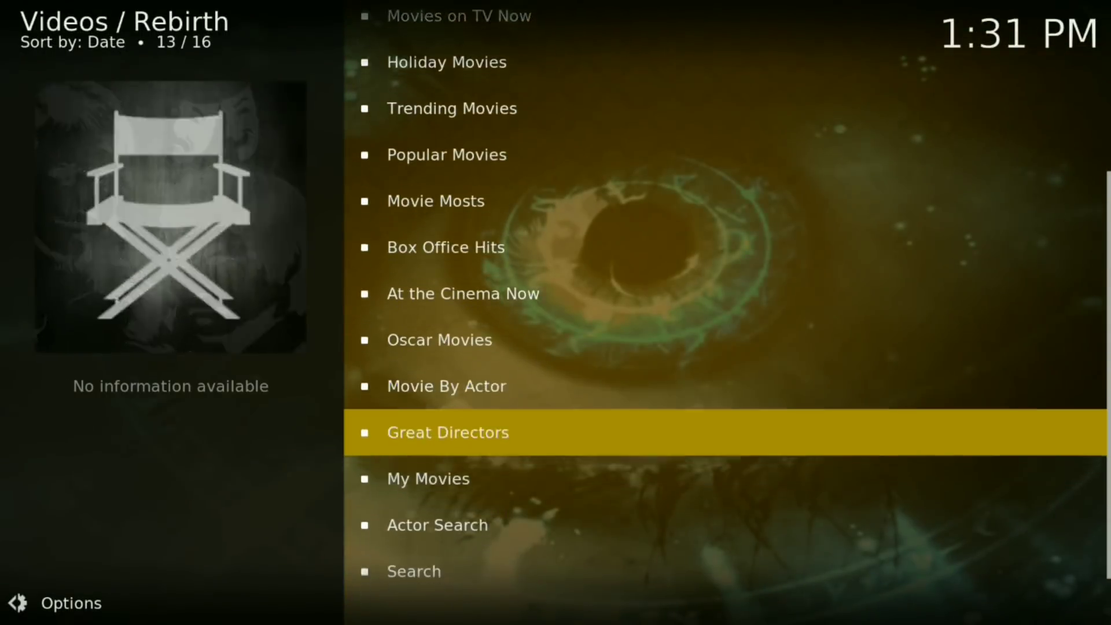
{"action": "key", "text": "Up"}
{"action": "key", "text": "Up"}
{"action": "key", "text": "Up"}
{"action": "key", "text": "Up"}
{"action": "key", "text": "Up"}
{"action": "key", "text": "Up"}
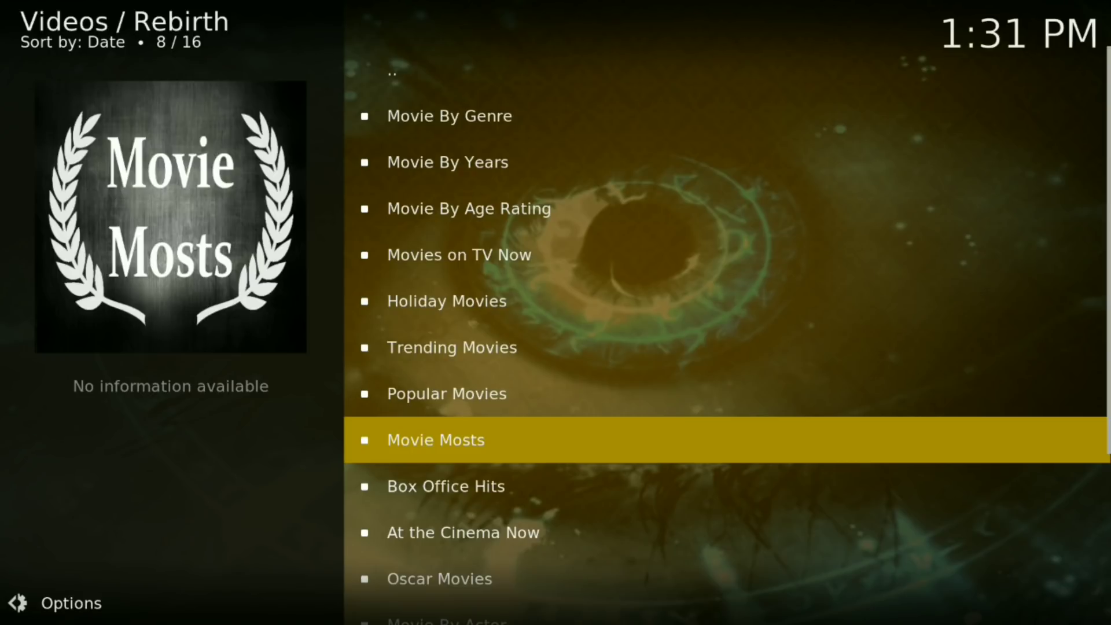
{"action": "key", "text": "Down"}
{"action": "key", "text": "Down"}
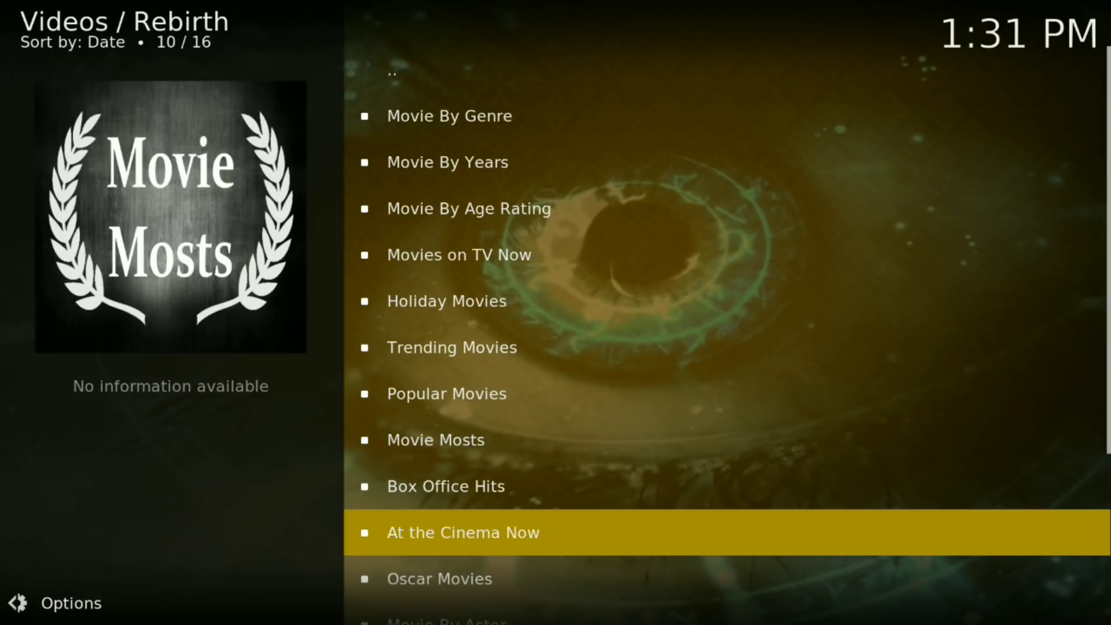
{"action": "key", "text": "Return"}
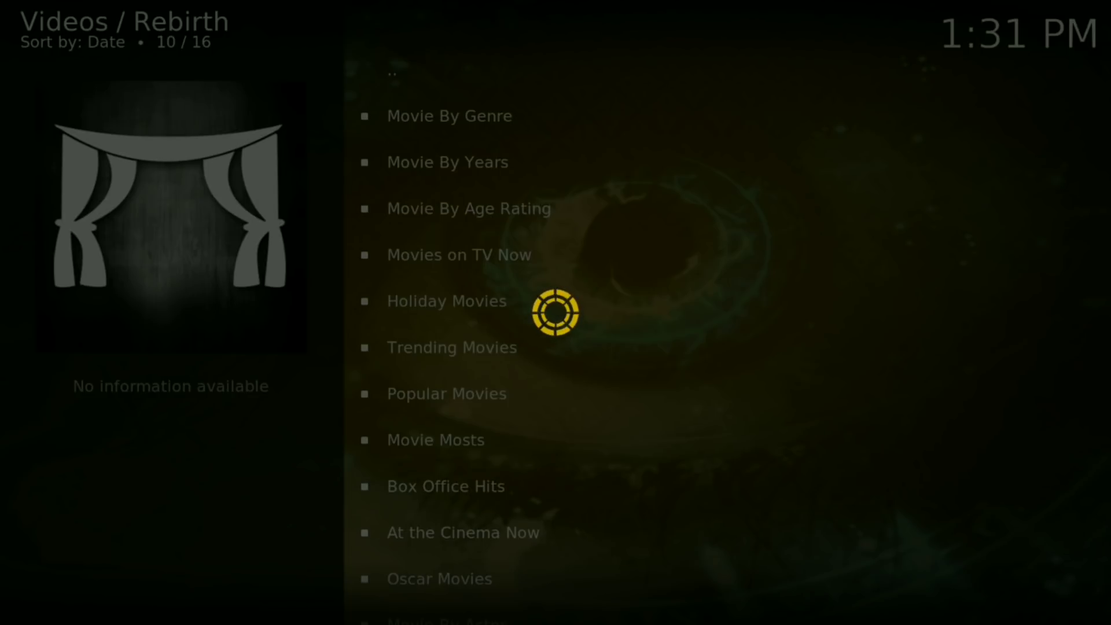
Scroll down the 51 At the Cinema Now movies to the Next Page entry
{"action": "key", "text": "Down"}
{"action": "key", "text": "Down"}
{"action": "key", "text": "Down"}
{"action": "key", "text": "Down"}
{"action": "key", "text": "Down"}
{"action": "key", "text": "Down"}
{"action": "key", "text": "Down"}
{"action": "key", "text": "Down"}
{"action": "key", "text": "Down"}
{"action": "key", "text": "Down"}
{"action": "key", "text": "Down"}
{"action": "key", "text": "Down"}
{"action": "key", "text": "Down"}
{"action": "key", "text": "Down"}
{"action": "key", "text": "Down"}
{"action": "key", "text": "Down"}
{"action": "key", "text": "Down"}
{"action": "key", "text": "Down"}
{"action": "key", "text": "Down"}
{"action": "key", "text": "Down"}
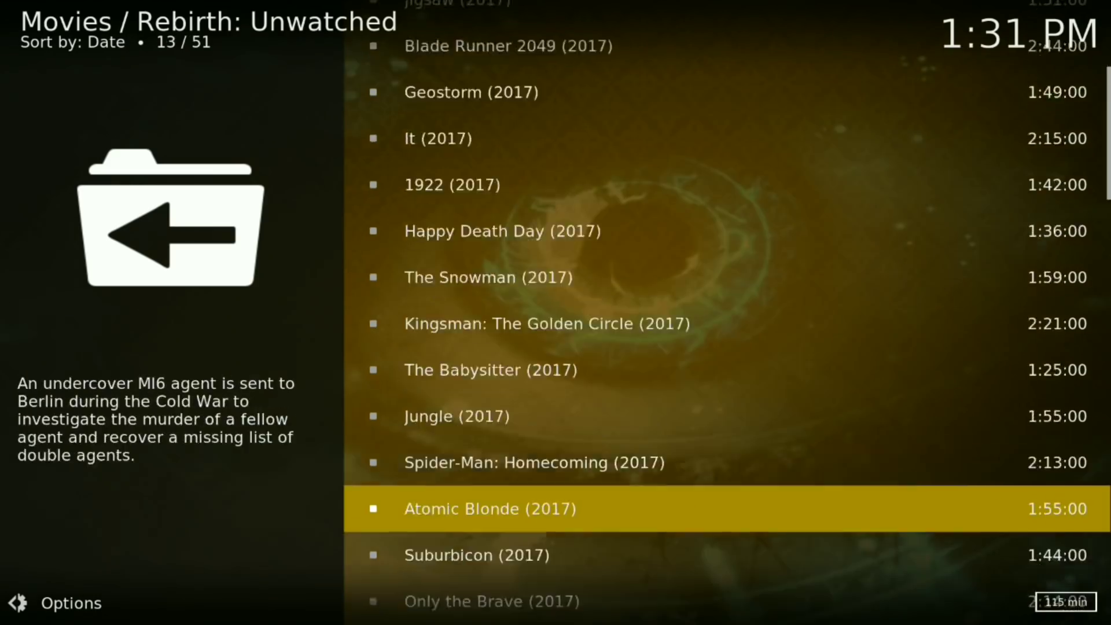
{"action": "key", "text": "Down"}
{"action": "key", "text": "Down"}
{"action": "key", "text": "Down"}
{"action": "key", "text": "Down"}
{"action": "key", "text": "Down"}
{"action": "key", "text": "Down"}
{"action": "key", "text": "Down"}
{"action": "key", "text": "Down"}
{"action": "key", "text": "Down"}
{"action": "key", "text": "Down"}
{"action": "key", "text": "Down"}
{"action": "key", "text": "Down"}
{"action": "key", "text": "Down"}
{"action": "key", "text": "Down"}
{"action": "key", "text": "Down"}
{"action": "key", "text": "Down"}
{"action": "key", "text": "Down"}
{"action": "key", "text": "Down"}
{"action": "key", "text": "Down"}
{"action": "key", "text": "Down"}
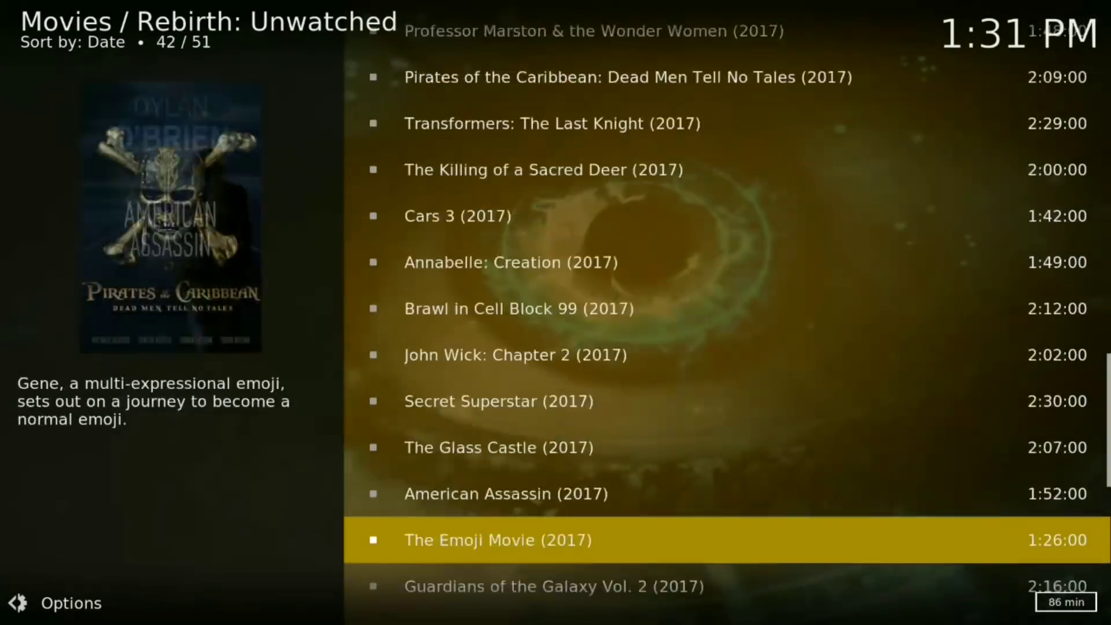